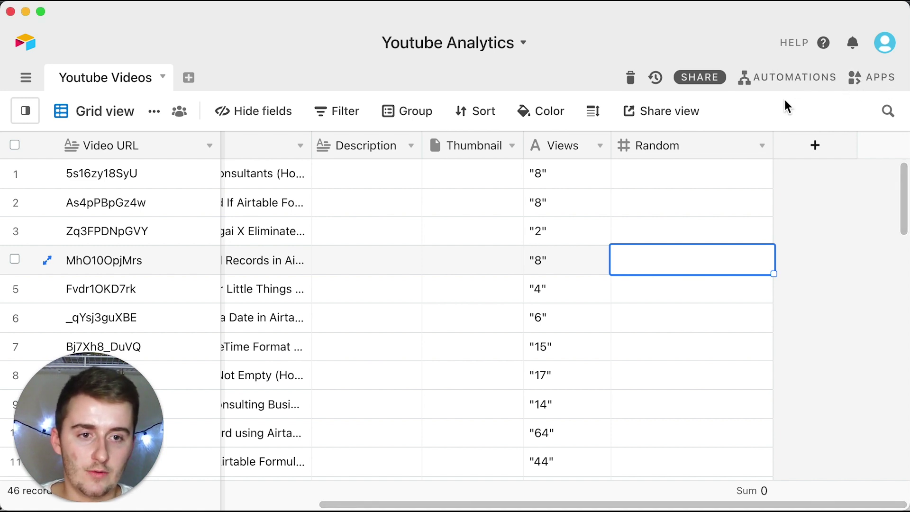
- From the apps panel, add a new dashboard and keep its default name, Dashboard 3
{"action": "left_click", "coordinate": [882, 78]}
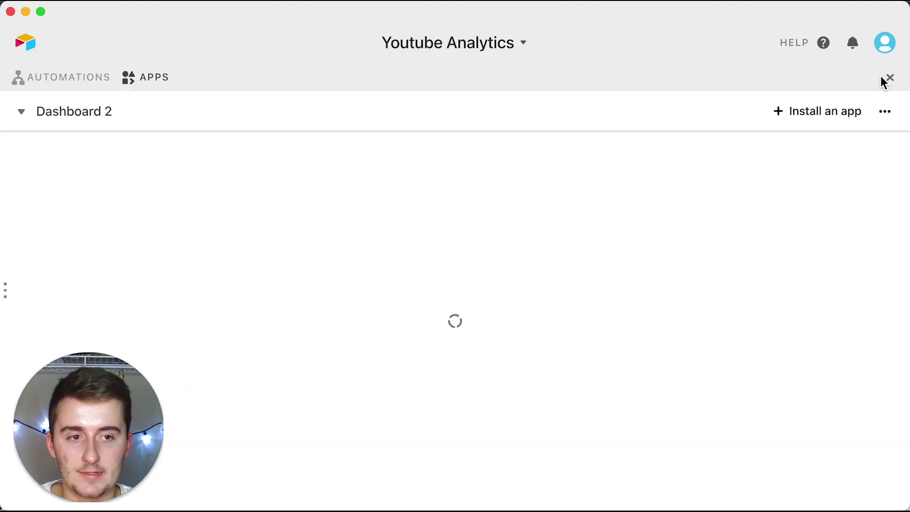
{"action": "left_click", "coordinate": [76, 124]}
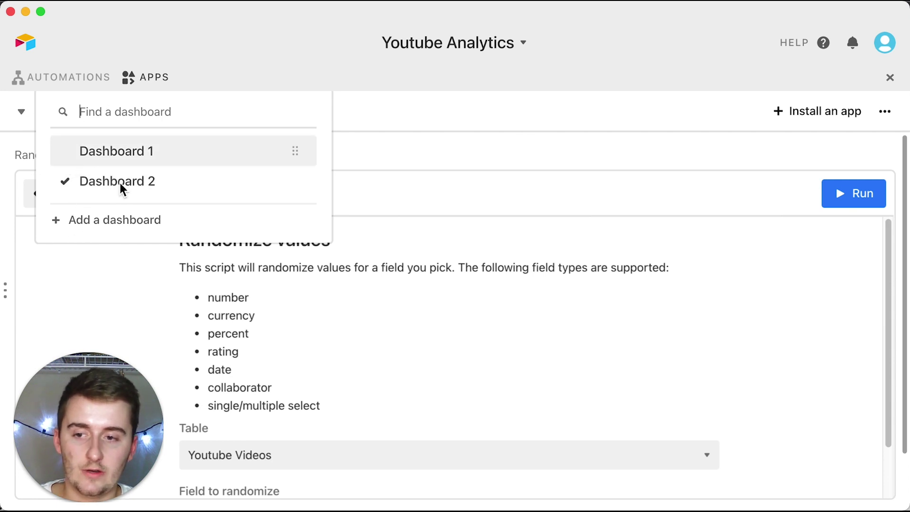
{"action": "left_click", "coordinate": [20, 112]}
{"action": "left_click", "coordinate": [21, 112]}
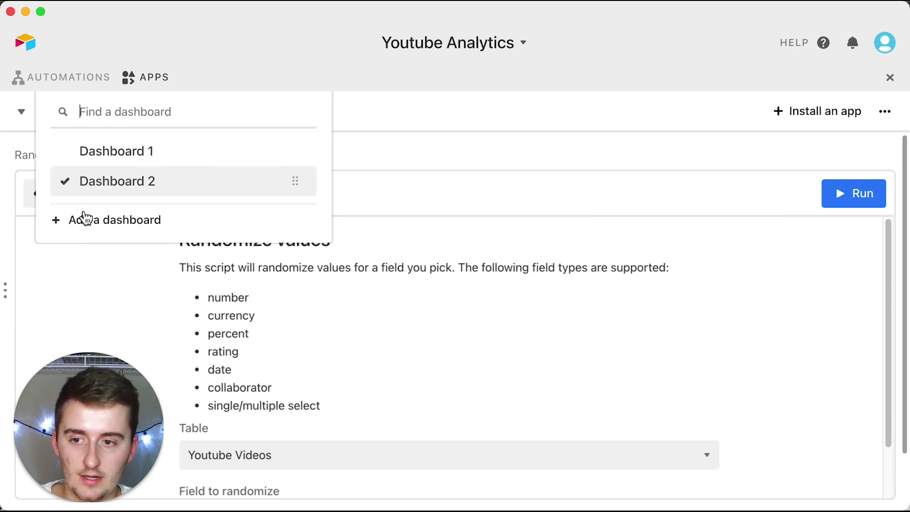
{"action": "left_click", "coordinate": [83, 219]}
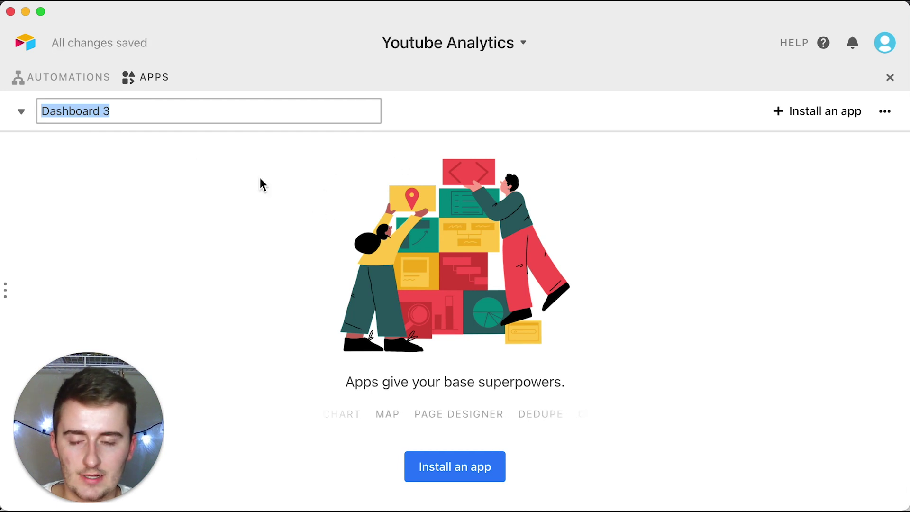
{"action": "left_click", "coordinate": [276, 306]}
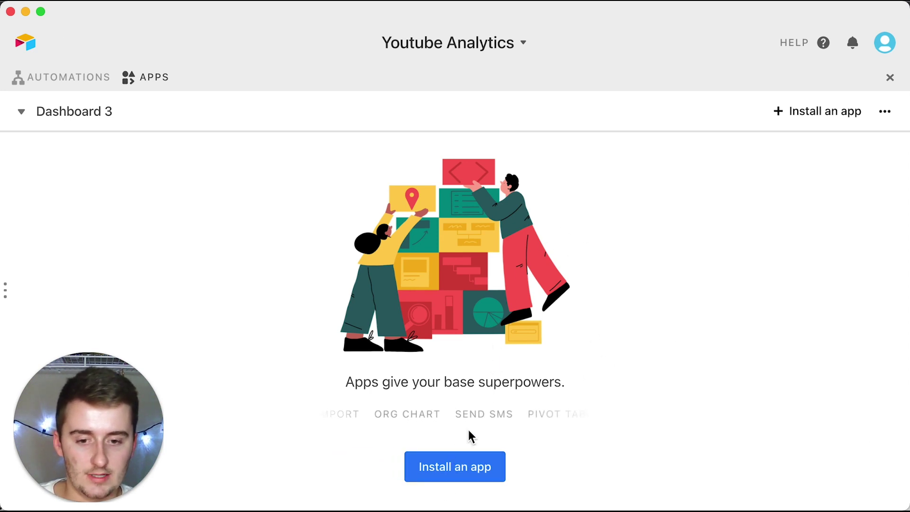
- Open the app marketplace, filter to Scripts, and scroll the list to find Randomize values
{"action": "left_click", "coordinate": [804, 119]}
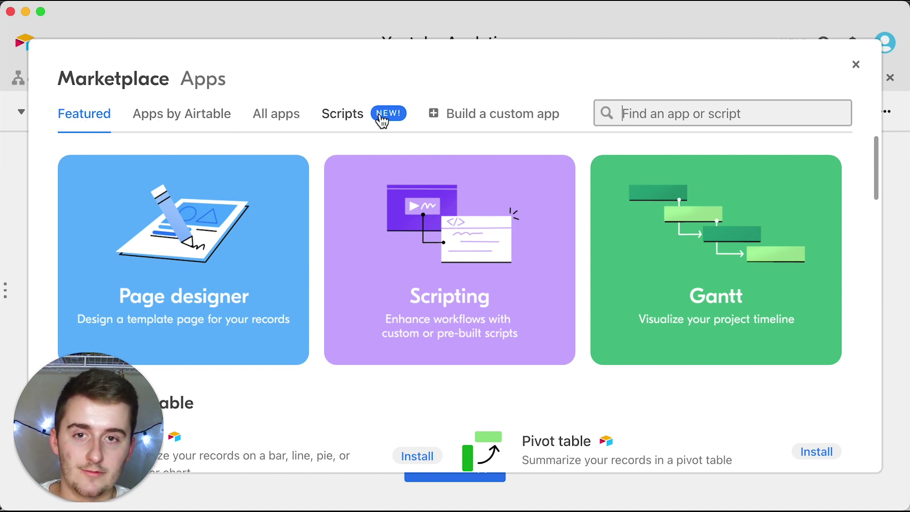
{"action": "left_click", "coordinate": [353, 122]}
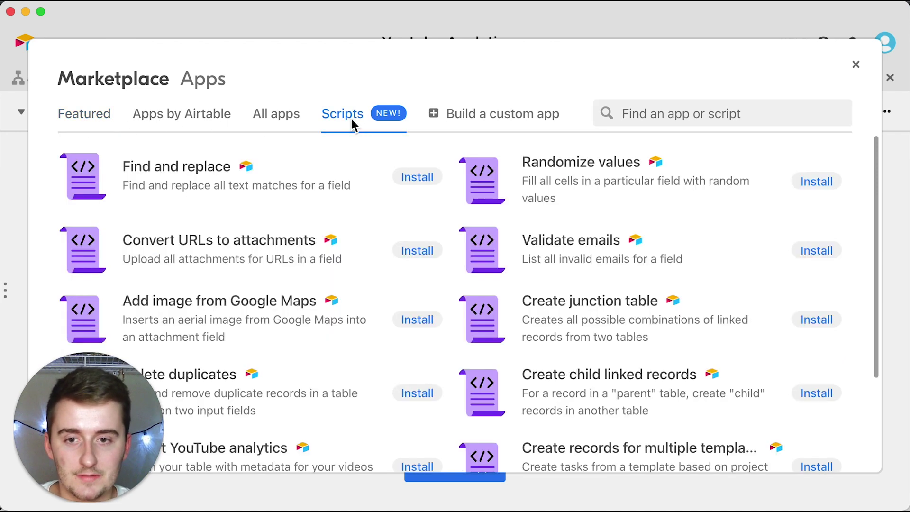
{"action": "scroll", "coordinate": [368, 314], "scroll_direction": "down", "scroll_amount": 3}
{"action": "scroll", "coordinate": [371, 314], "scroll_direction": "up", "scroll_amount": 3}
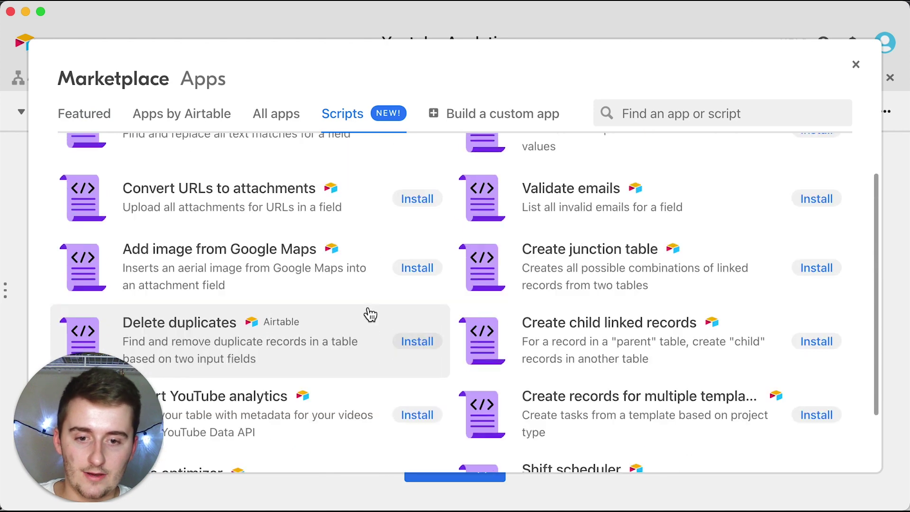
{"action": "scroll", "coordinate": [370, 314], "scroll_direction": "down", "scroll_amount": 3}
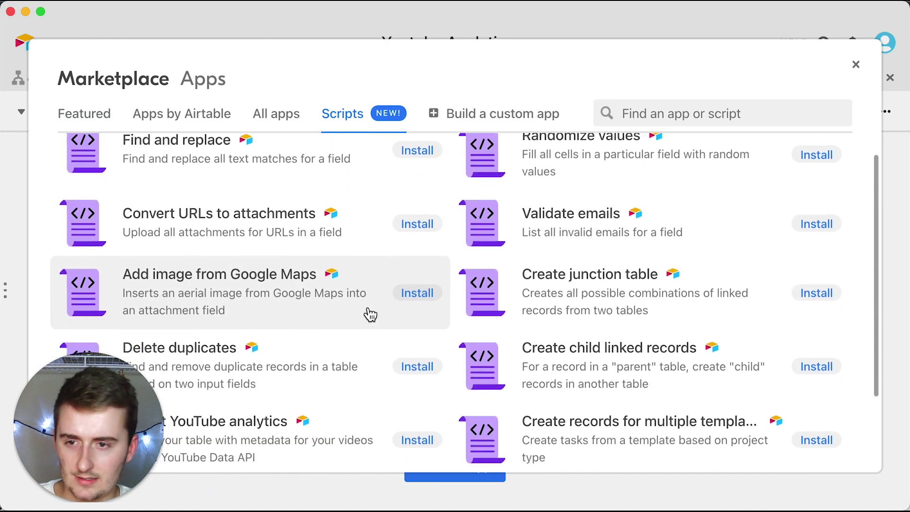
{"action": "scroll", "coordinate": [297, 316], "scroll_direction": "up", "scroll_amount": 3}
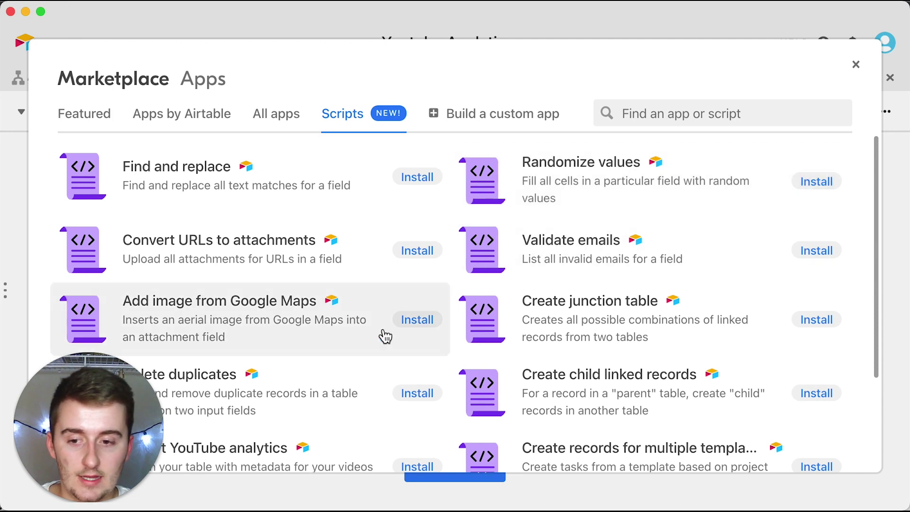
{"action": "scroll", "coordinate": [384, 335], "scroll_direction": "down", "scroll_amount": 5}
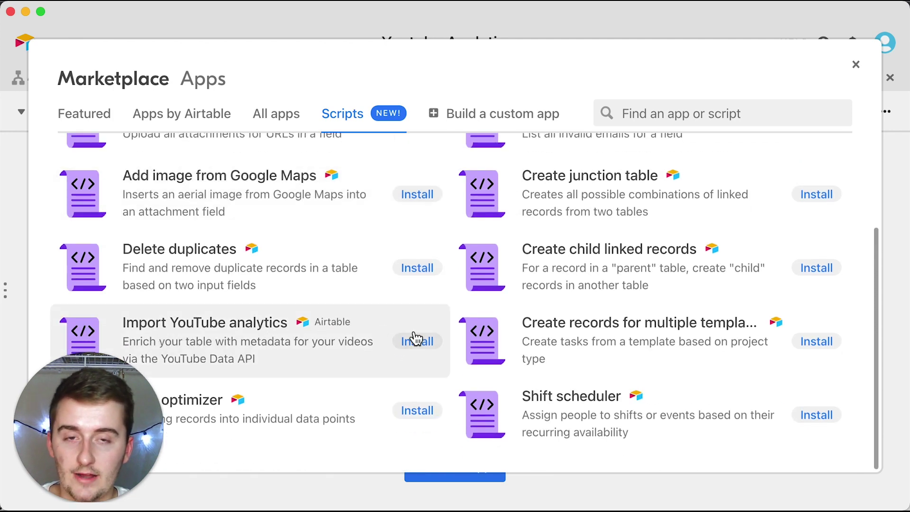
{"action": "scroll", "coordinate": [351, 334], "scroll_direction": "up", "scroll_amount": 5}
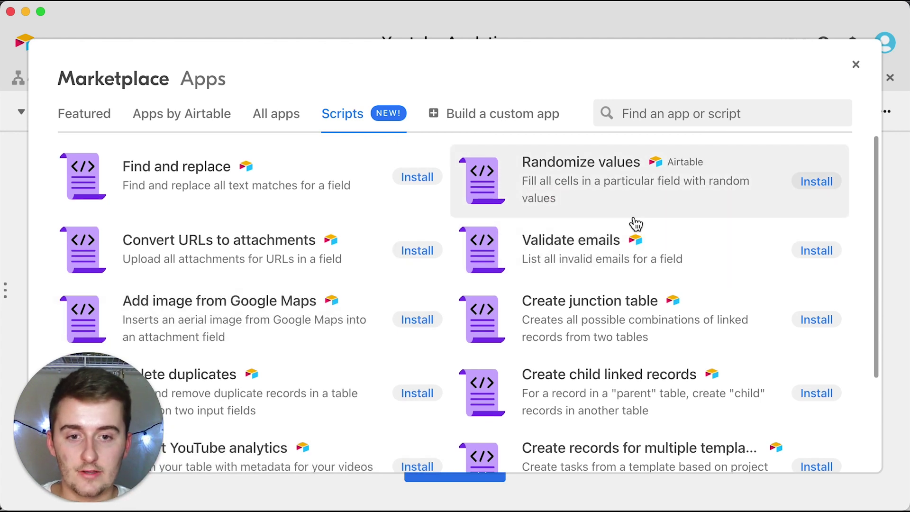
- Install the Randomize values script and review its list of supported field types
{"action": "left_click", "coordinate": [817, 182]}
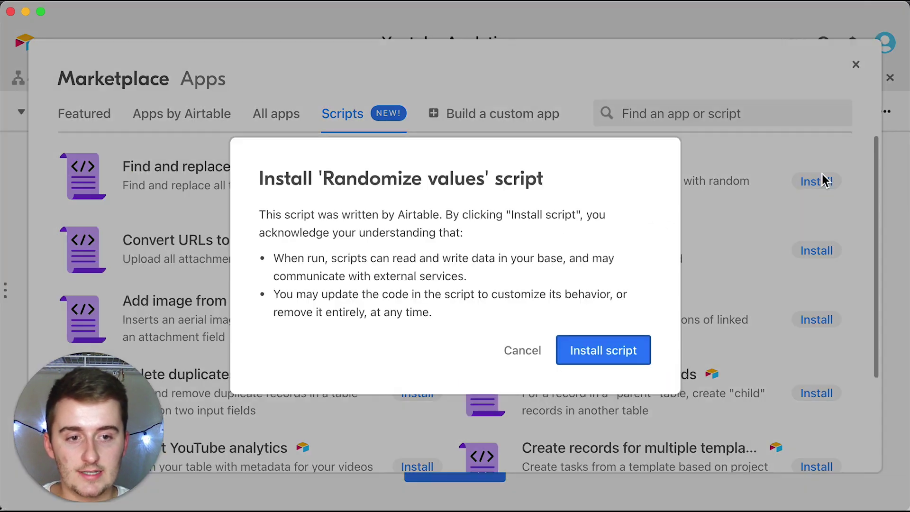
{"action": "left_click", "coordinate": [608, 357]}
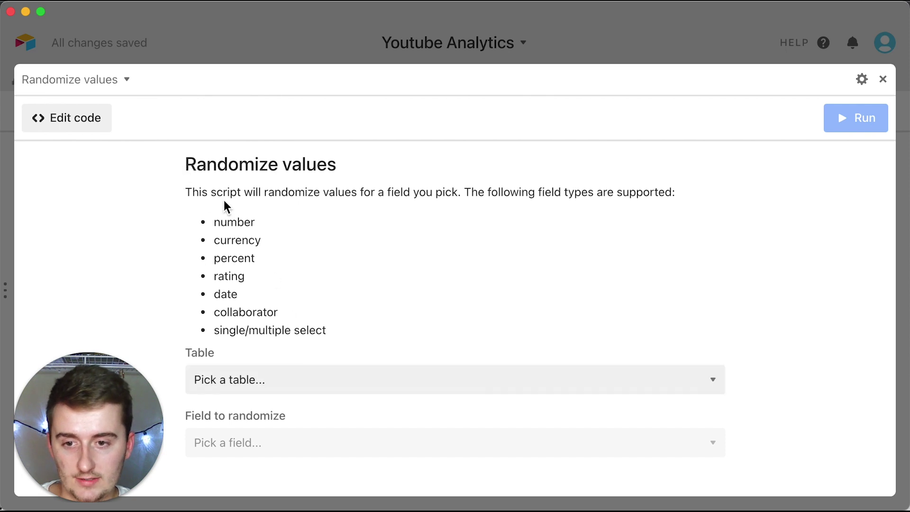
{"action": "left_click_drag", "start_coordinate": [213, 227], "coordinate": [340, 348]}
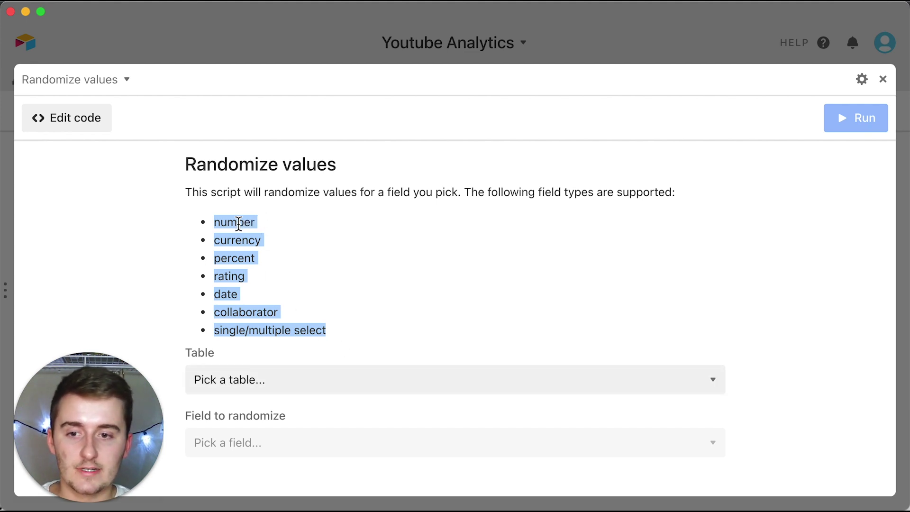
{"action": "left_click", "coordinate": [265, 311]}
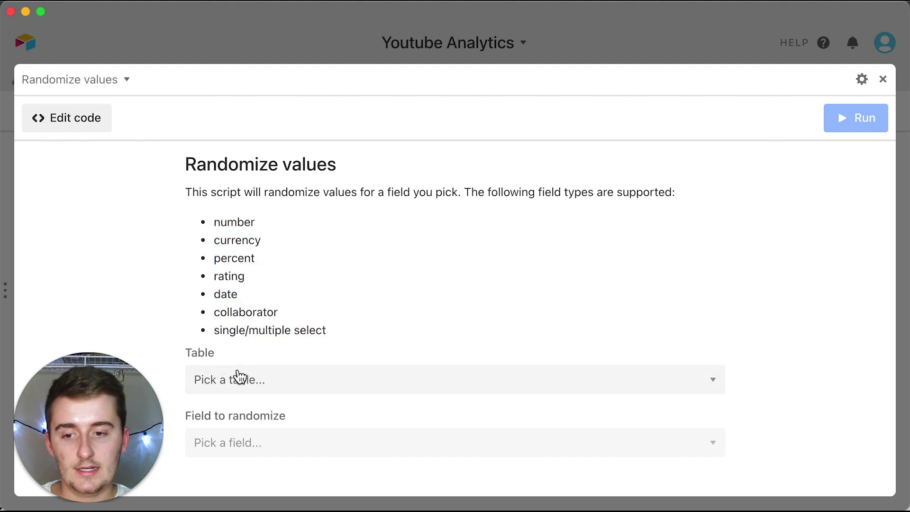
- Point the script at the Youtube Videos table and its Random field
{"action": "left_click", "coordinate": [238, 379]}
{"action": "left_click", "coordinate": [238, 403]}
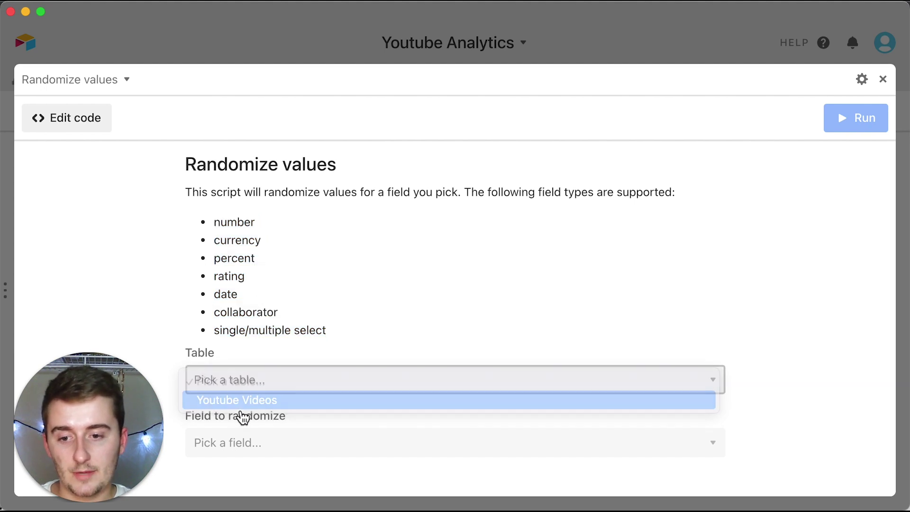
{"action": "left_click", "coordinate": [250, 448]}
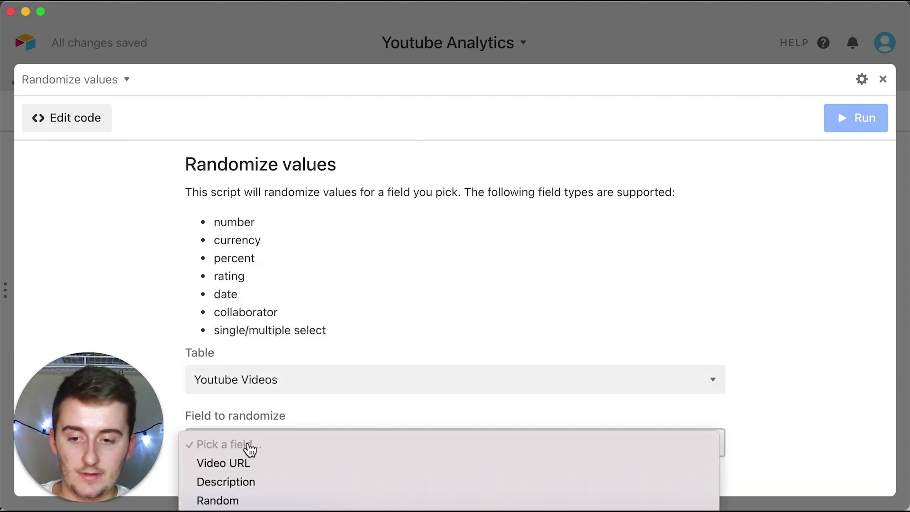
{"action": "left_click", "coordinate": [220, 501]}
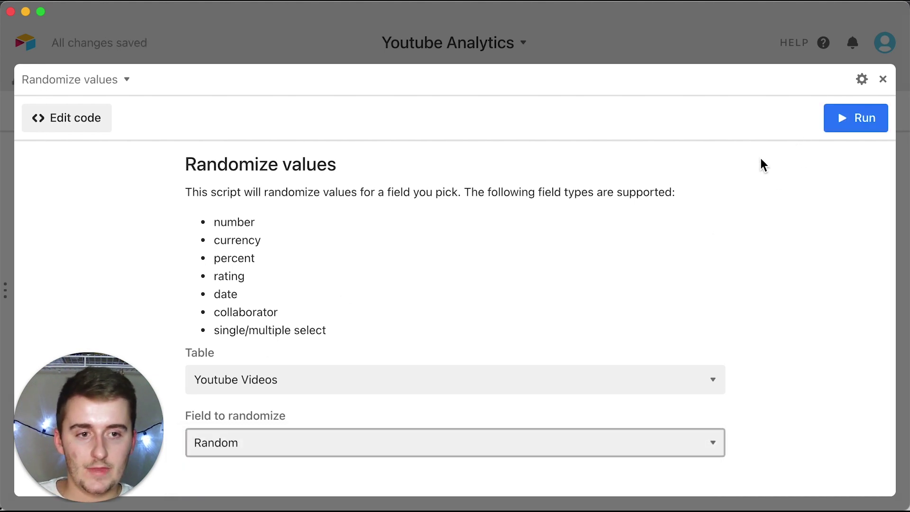
- Run the script with lowest value 0 and highest value 100, then approve the randomization
{"action": "left_click", "coordinate": [865, 119]}
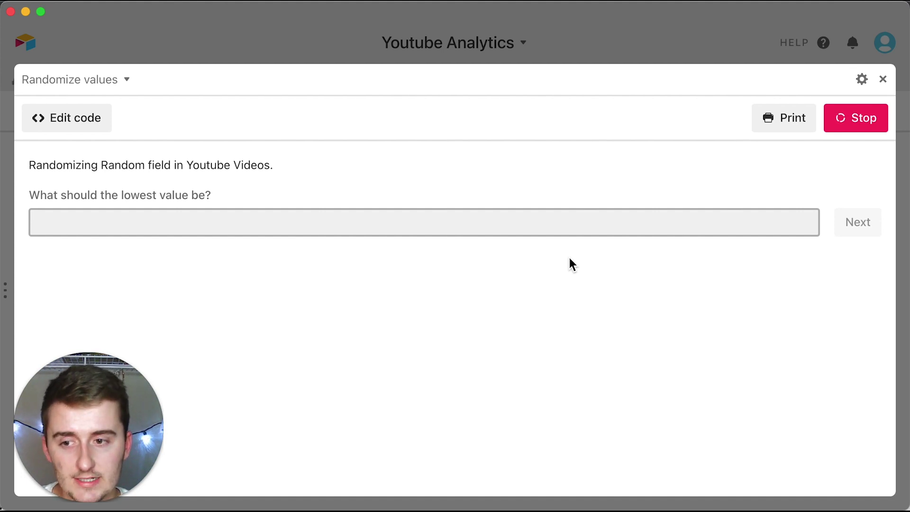
{"action": "type", "text": "0"}
{"action": "left_click", "coordinate": [859, 222]}
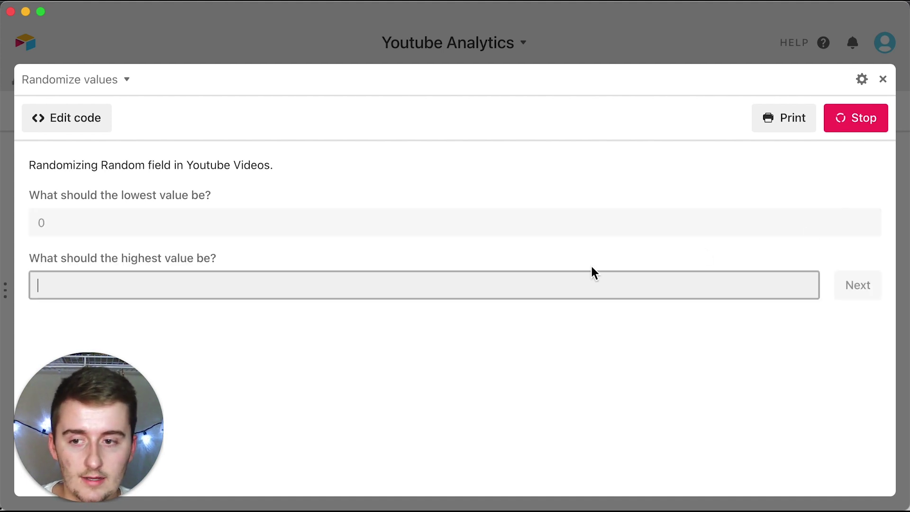
{"action": "type", "text": "100"}
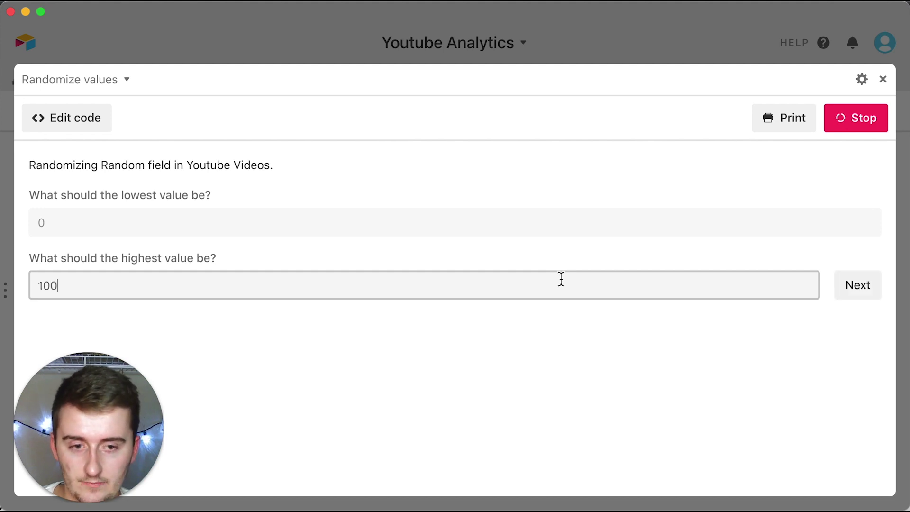
{"action": "left_click", "coordinate": [857, 295]}
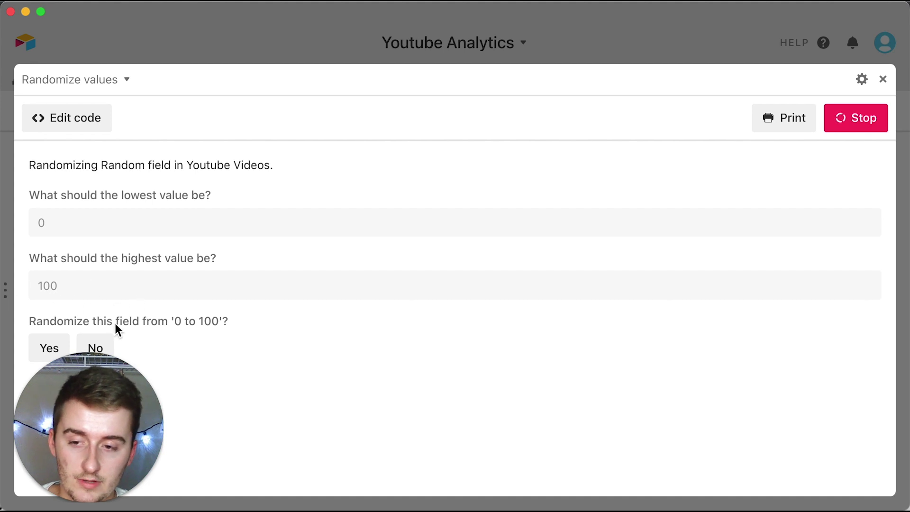
{"action": "left_click", "coordinate": [49, 349]}
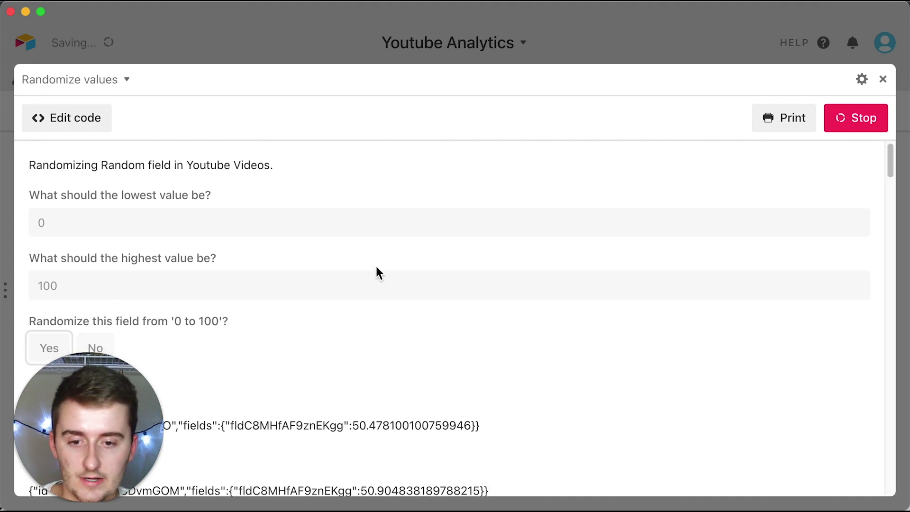
- Close the expanded app and the apps panel, then scroll the grid to check the filled Random column
{"action": "left_click", "coordinate": [884, 80]}
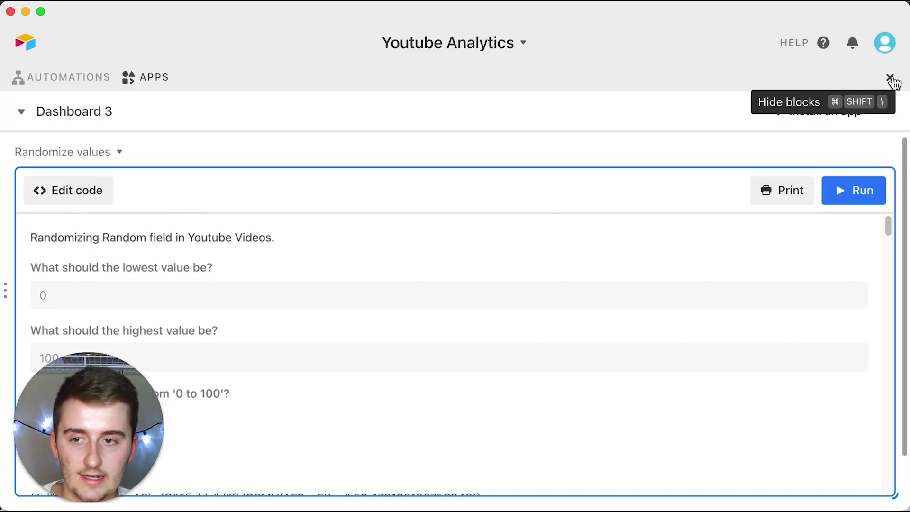
{"action": "left_click", "coordinate": [891, 78]}
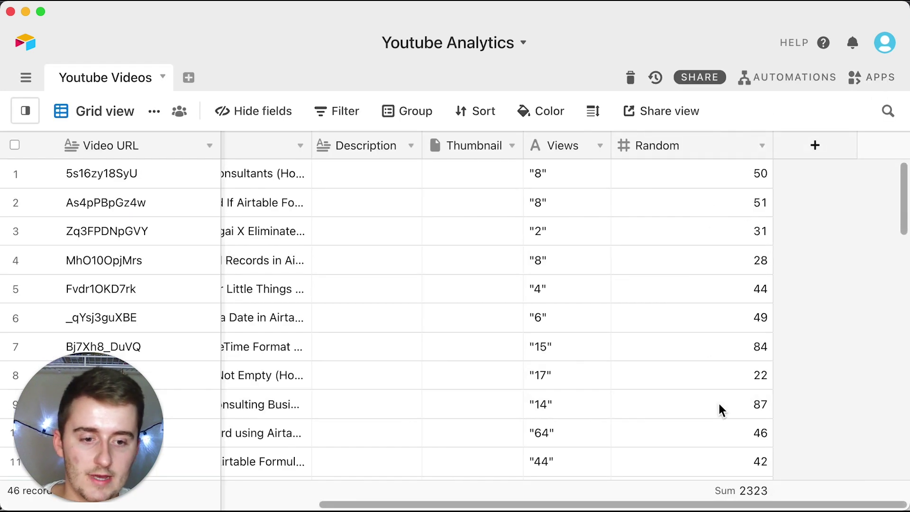
{"action": "scroll", "coordinate": [683, 370], "scroll_direction": "down", "scroll_amount": 5}
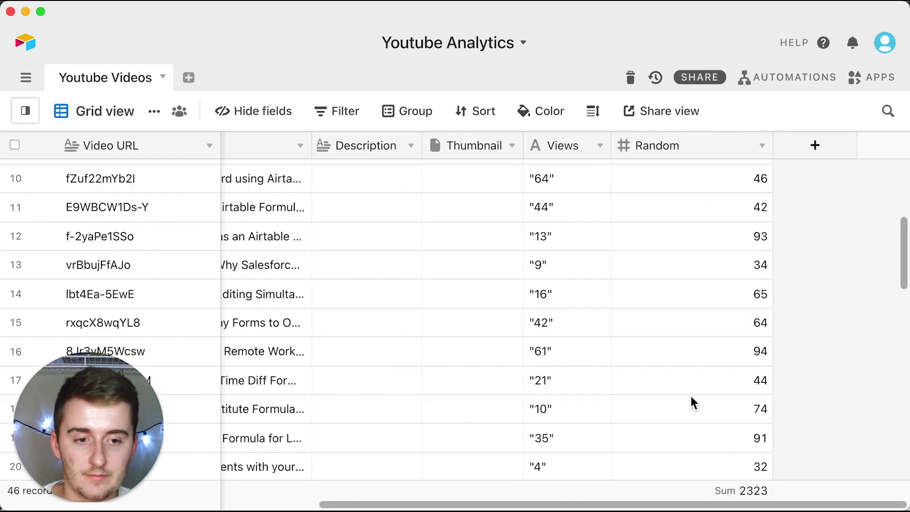
{"action": "scroll", "coordinate": [689, 394], "scroll_direction": "down", "scroll_amount": 10}
{"action": "scroll", "coordinate": [719, 169], "scroll_direction": "up", "scroll_amount": 15}
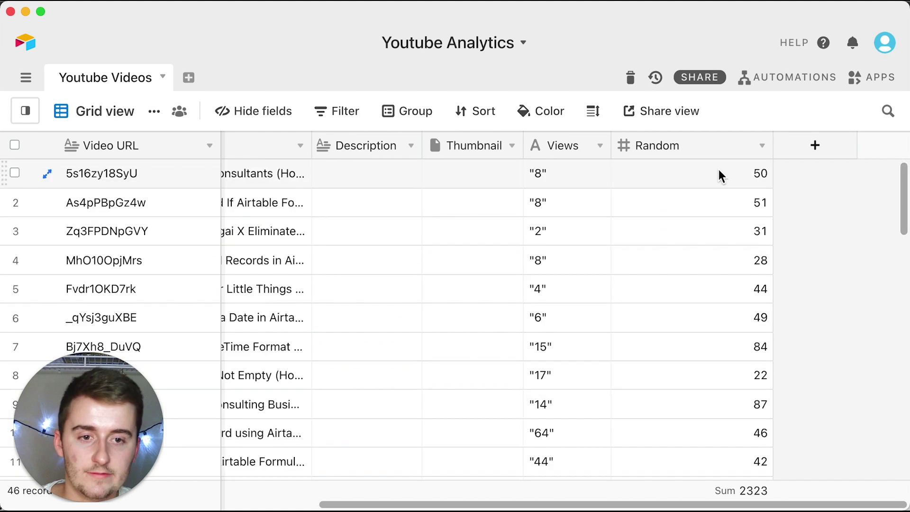
{"action": "scroll", "coordinate": [719, 424], "scroll_direction": "down", "scroll_amount": 5}
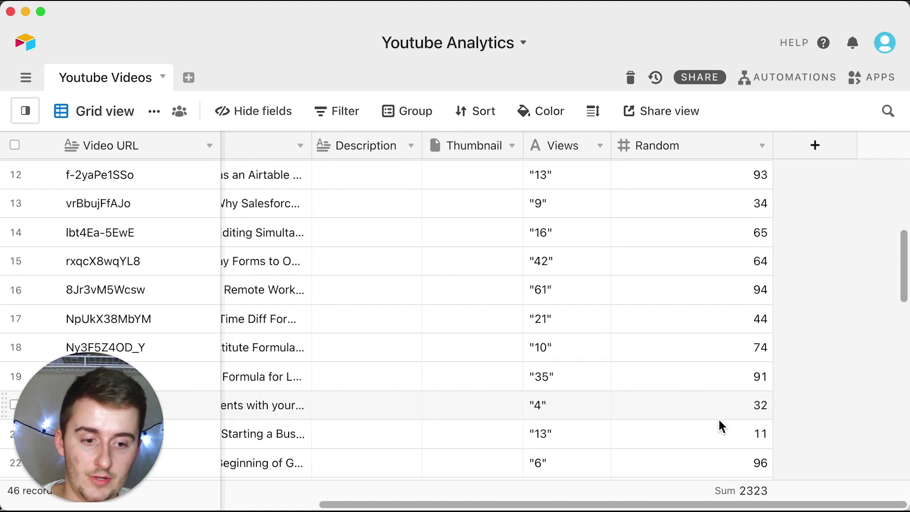
{"action": "scroll", "coordinate": [719, 424], "scroll_direction": "up", "scroll_amount": 5}
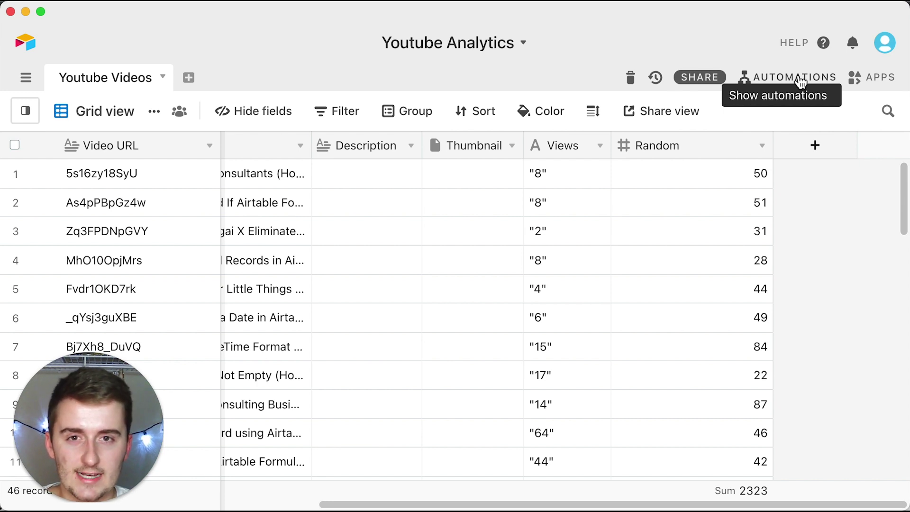
- Create a new automation with a 'When record matches conditions' trigger and bring up its action choices
{"action": "left_click", "coordinate": [800, 79]}
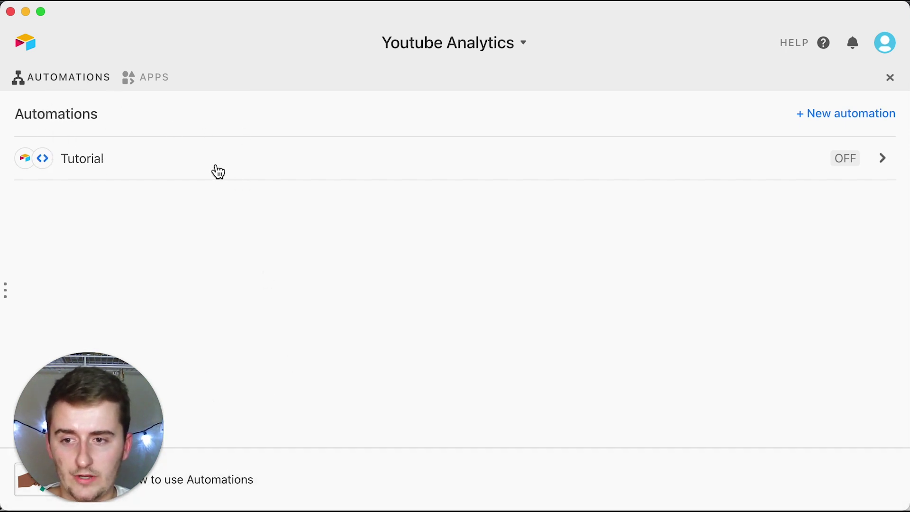
{"action": "left_click", "coordinate": [844, 121]}
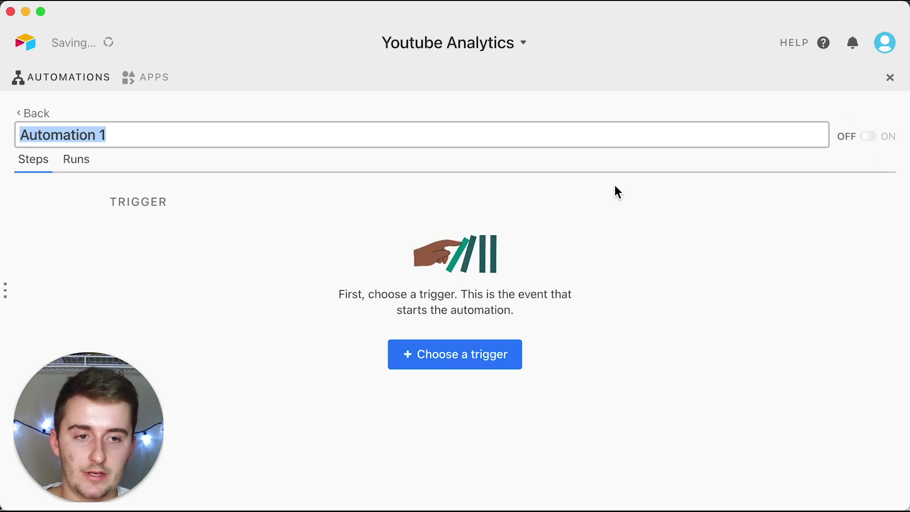
{"action": "left_click", "coordinate": [448, 353]}
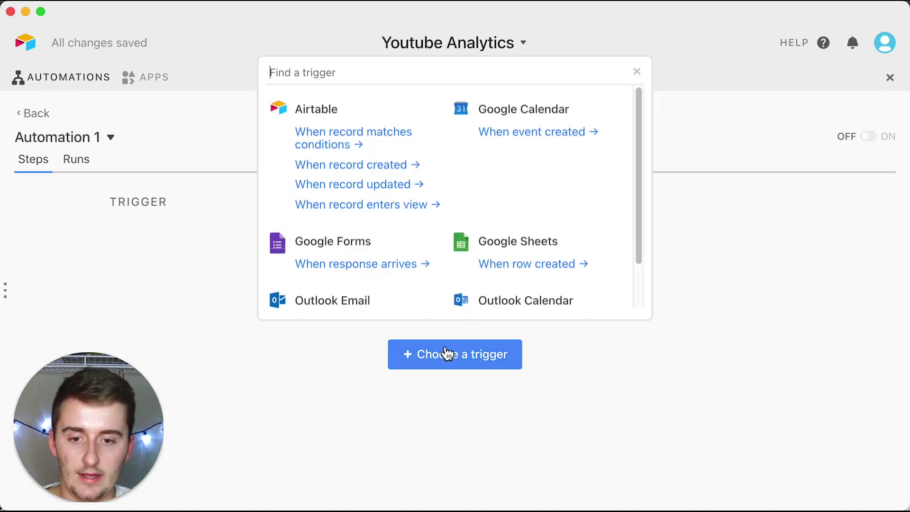
{"action": "left_click", "coordinate": [366, 129]}
{"action": "scroll", "coordinate": [450, 379], "scroll_direction": "down", "scroll_amount": 3}
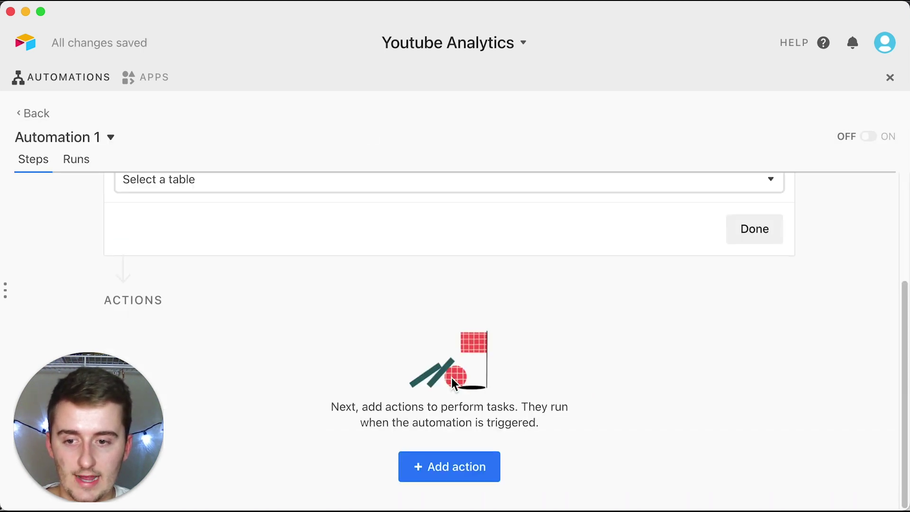
{"action": "left_click", "coordinate": [459, 476]}
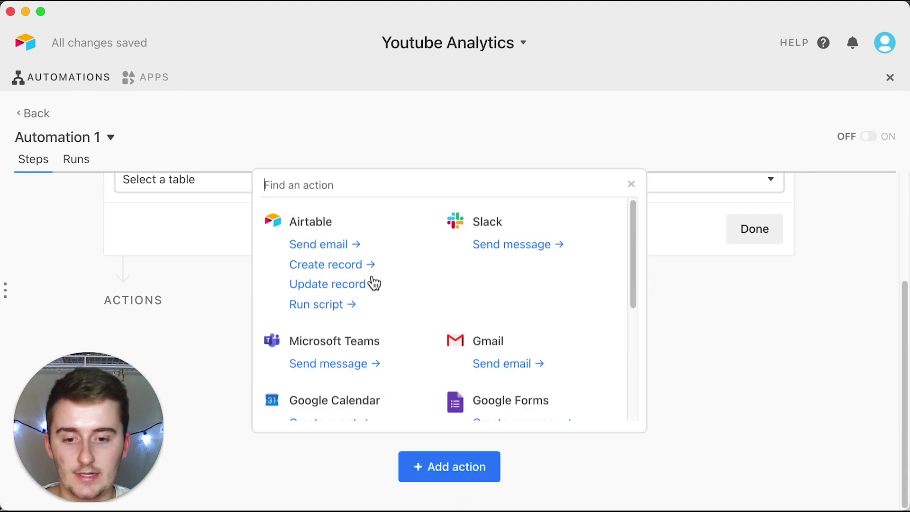
- Choose Run script as the automation's action
{"action": "left_click", "coordinate": [317, 305]}
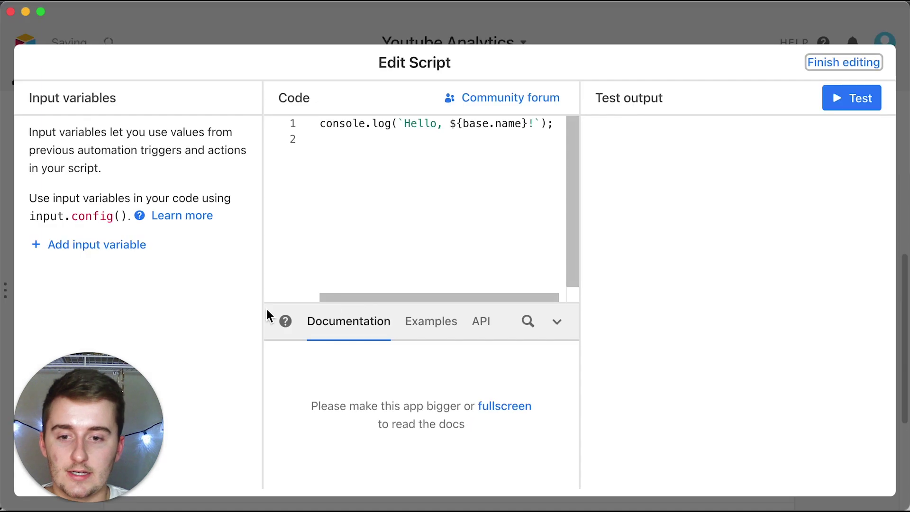